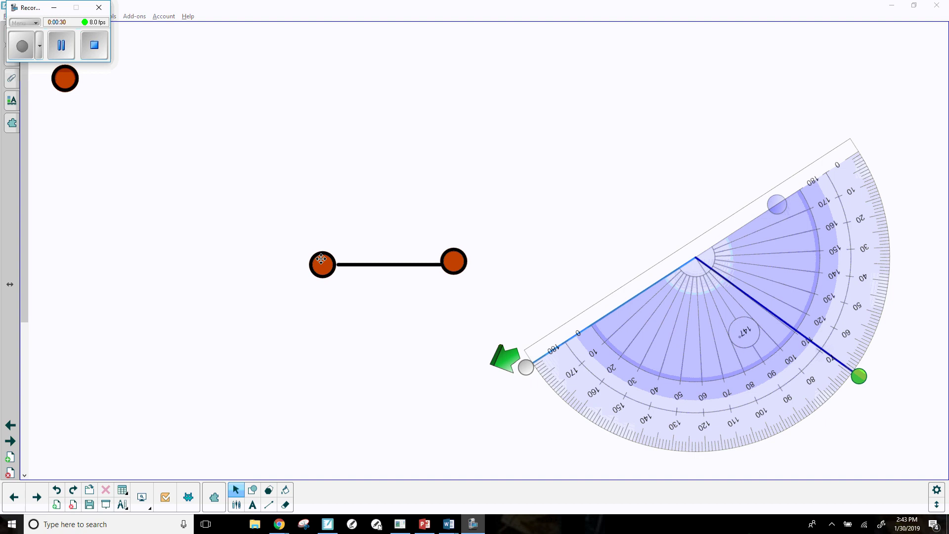
Step: Measure the linear molecule's bond angle as 180° with the protractor, then park it on the right
left_click_drag(322, 264, 326, 259)
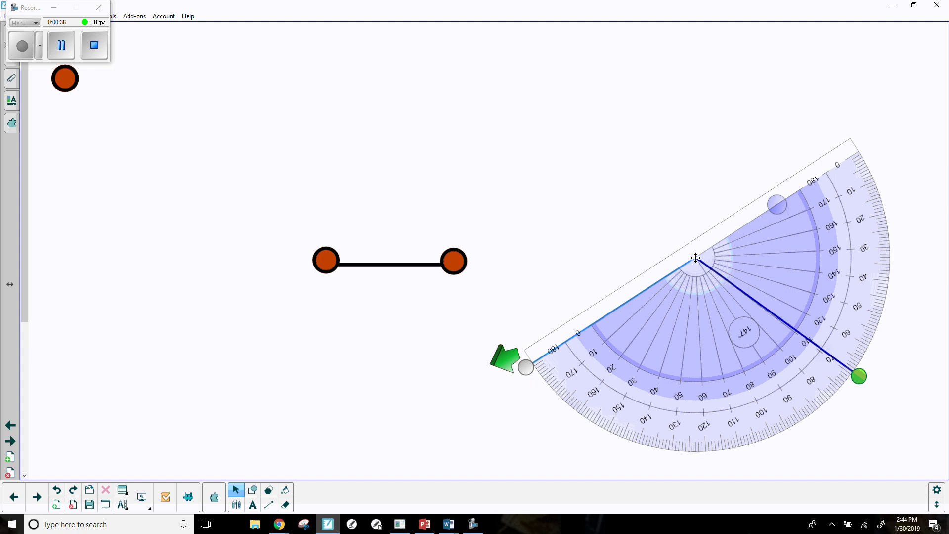
left_click_drag(764, 261, 519, 266)
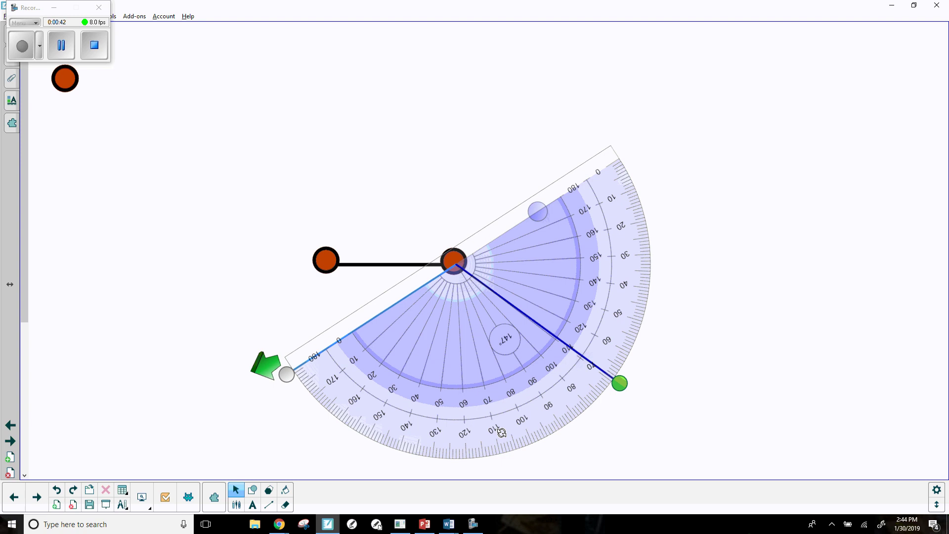
left_click_drag(502, 431, 352, 362)
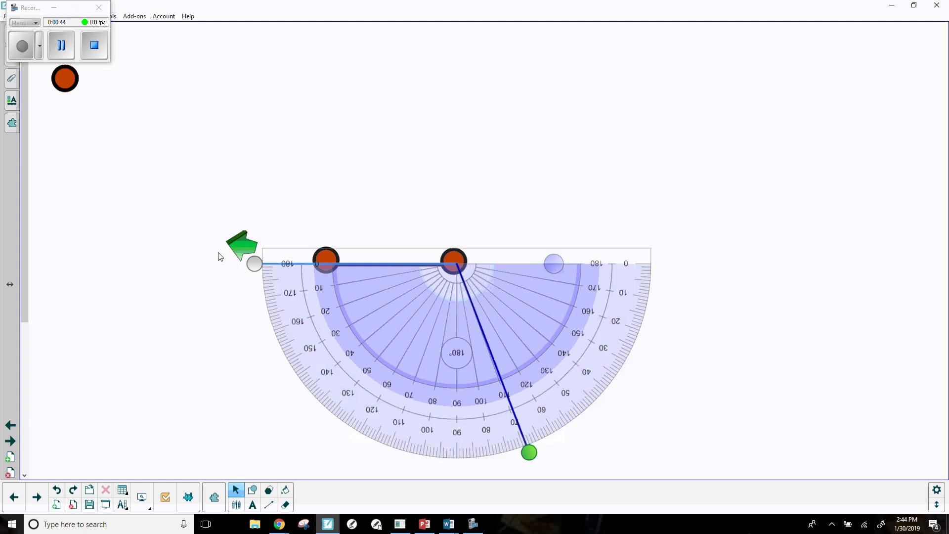
left_click(255, 266)
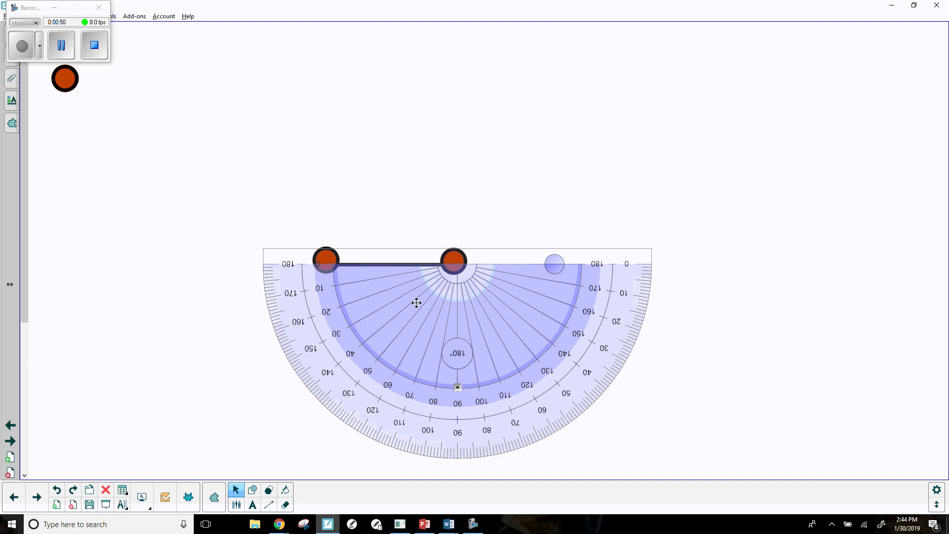
left_click_drag(410, 300, 750, 288)
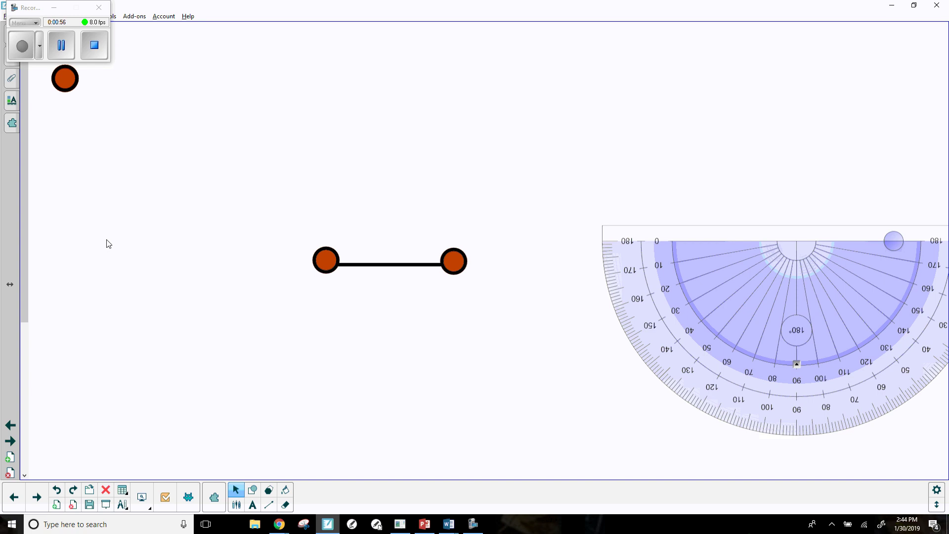
Step: Add a third atom below-left and bond it to the middle atom with a straight line
mouse_move(65, 78)
left_mouse_down()
mouse_move(259, 320)
mouse_move(231, 333)
left_mouse_up()
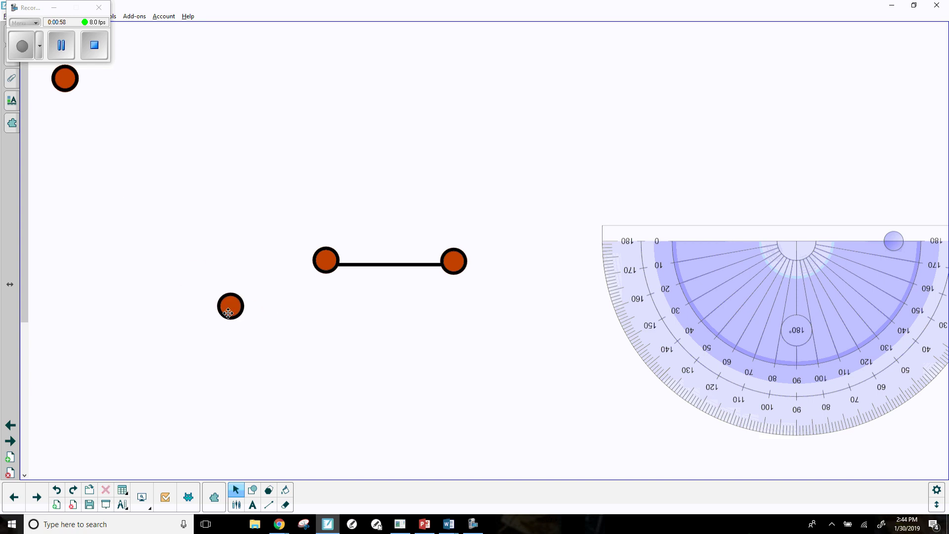
left_click(269, 504)
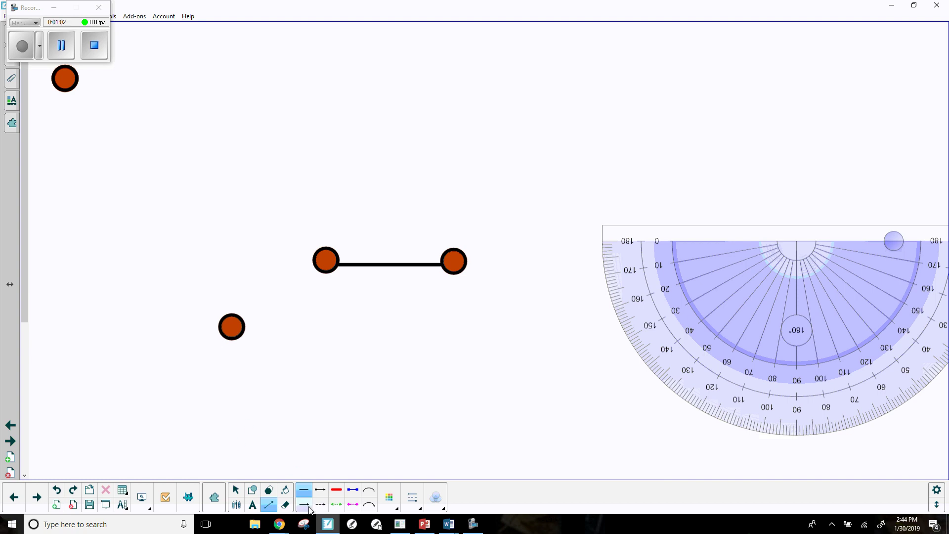
left_click_drag(231, 326, 326, 262)
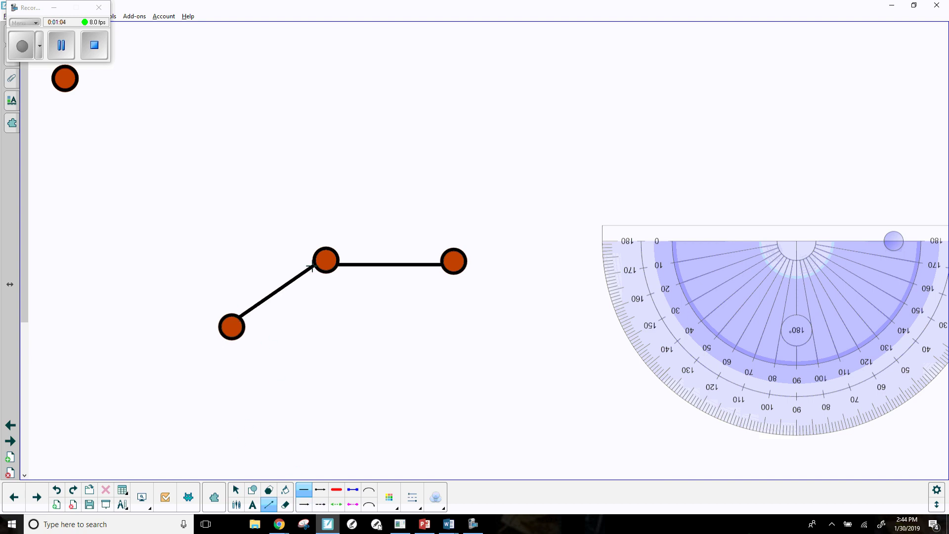
Step: Tilt the horizontal bond slightly and lower the right atom onto its end
left_click(236, 490)
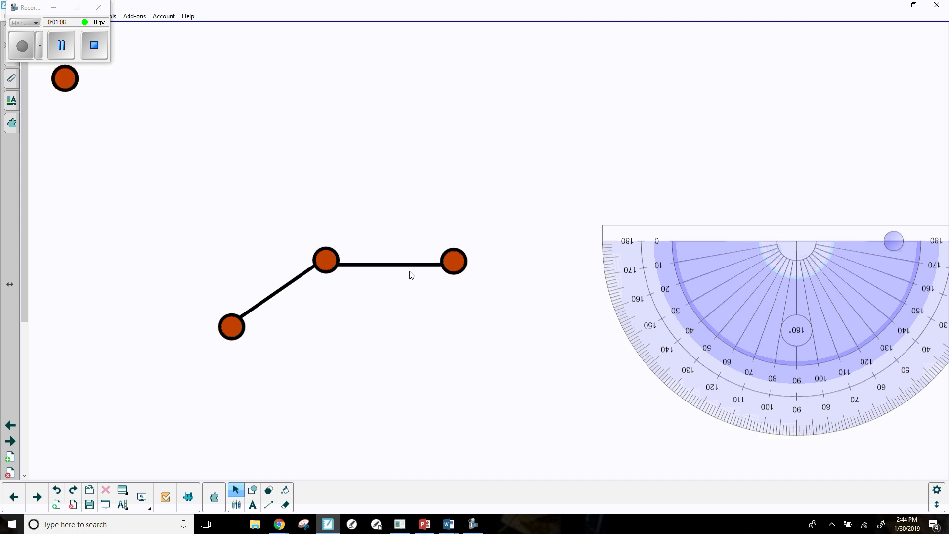
left_click(390, 264)
left_click_drag(342, 265, 341, 257)
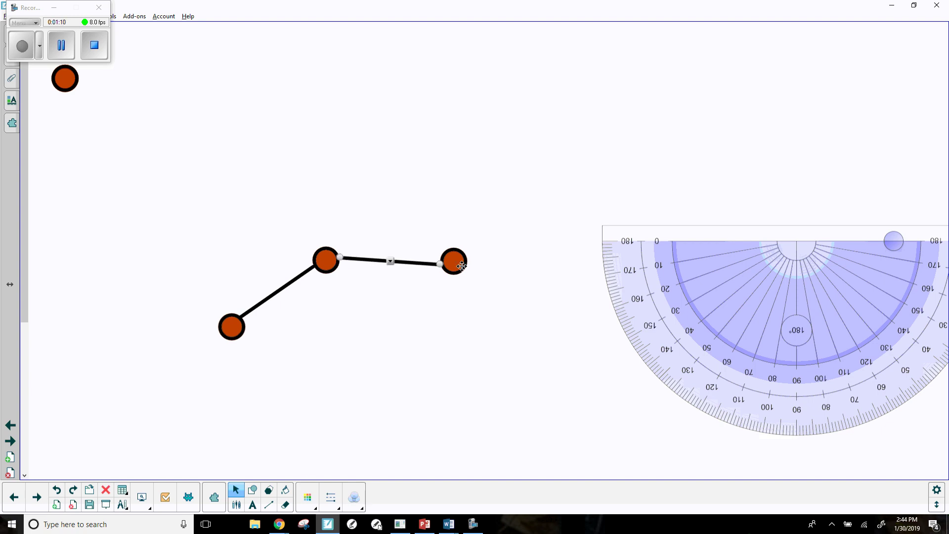
left_click_drag(454, 261, 460, 275)
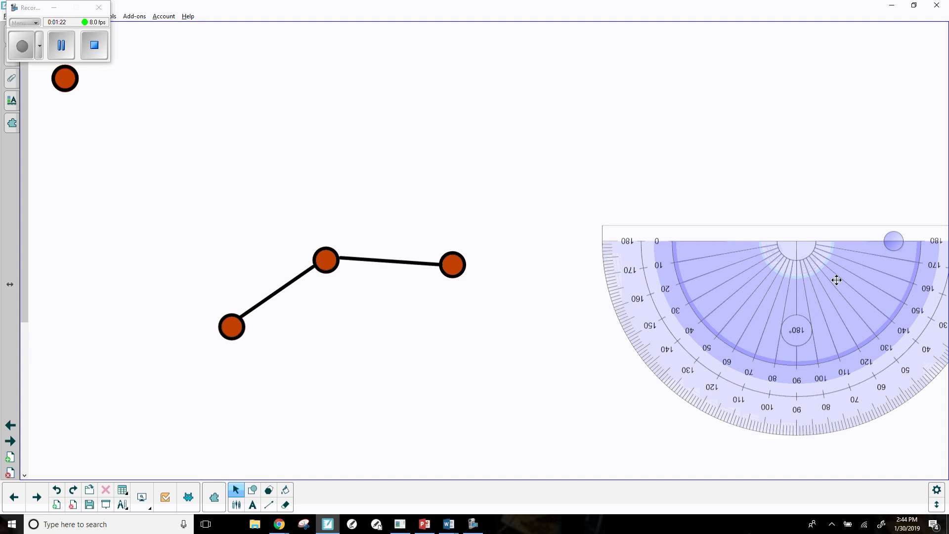
Step: Align the protractor on the middle atom, read the 145° angle, and move it right
left_click_drag(836, 280, 356, 299)
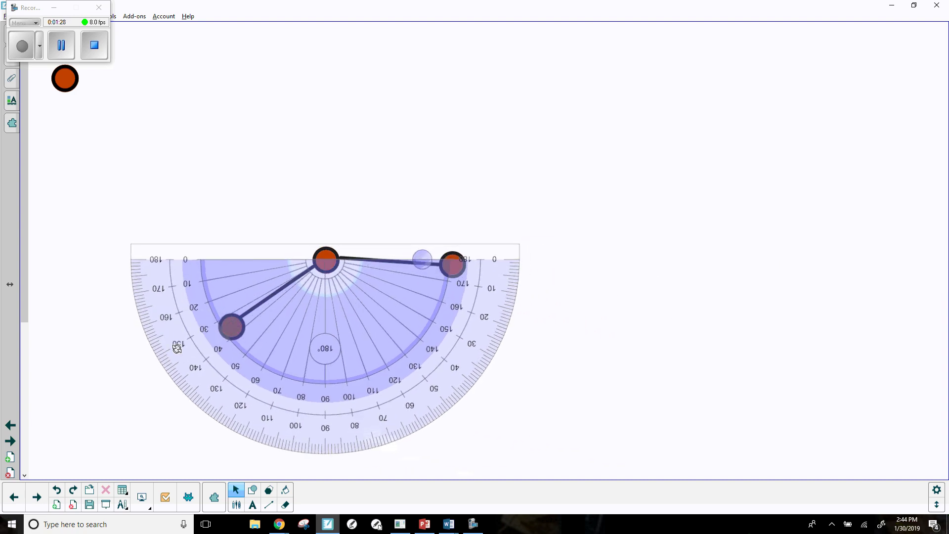
mouse_move(176, 348)
left_mouse_down()
mouse_move(213, 387)
mouse_move(268, 386)
left_mouse_up()
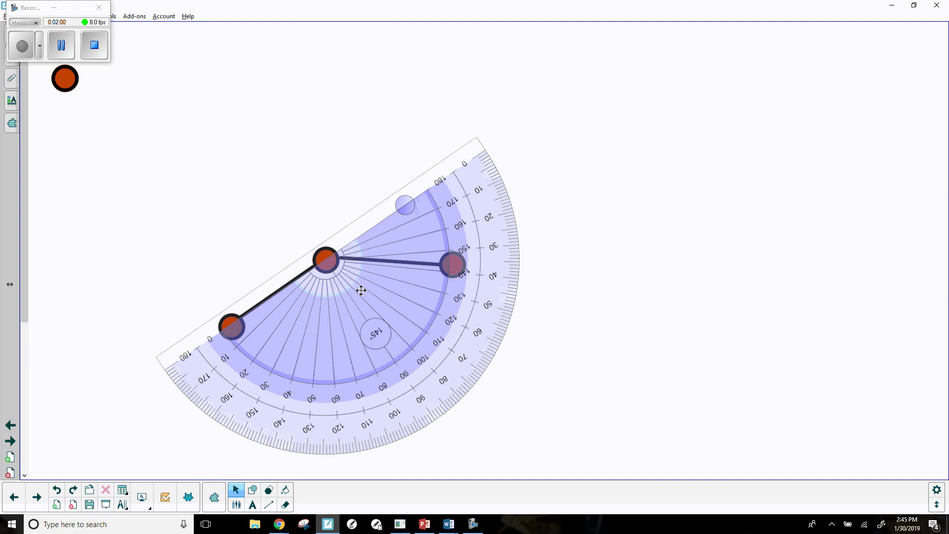
left_click_drag(363, 283, 757, 265)
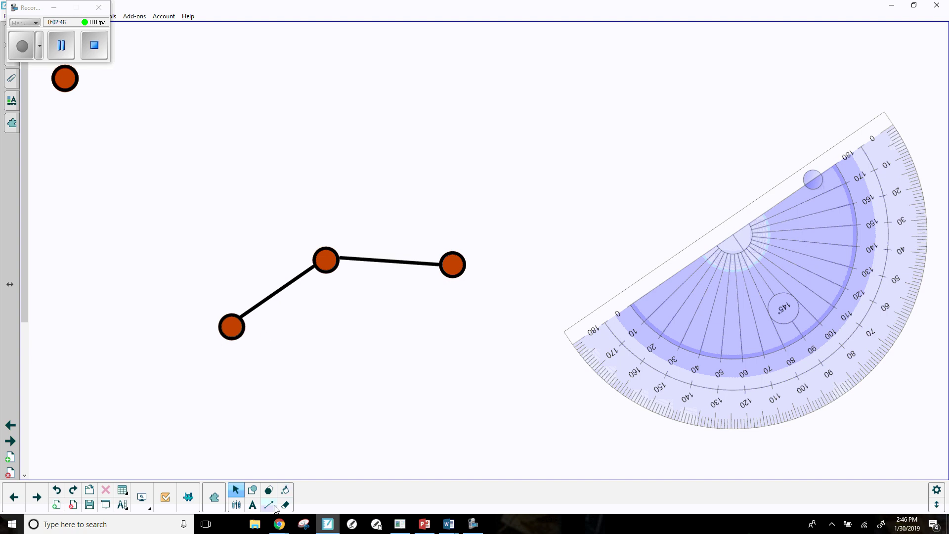
Step: Free the right bond and atom, then draw a dashed bond down-right capped by that atom
left_click_drag(391, 261, 493, 152)
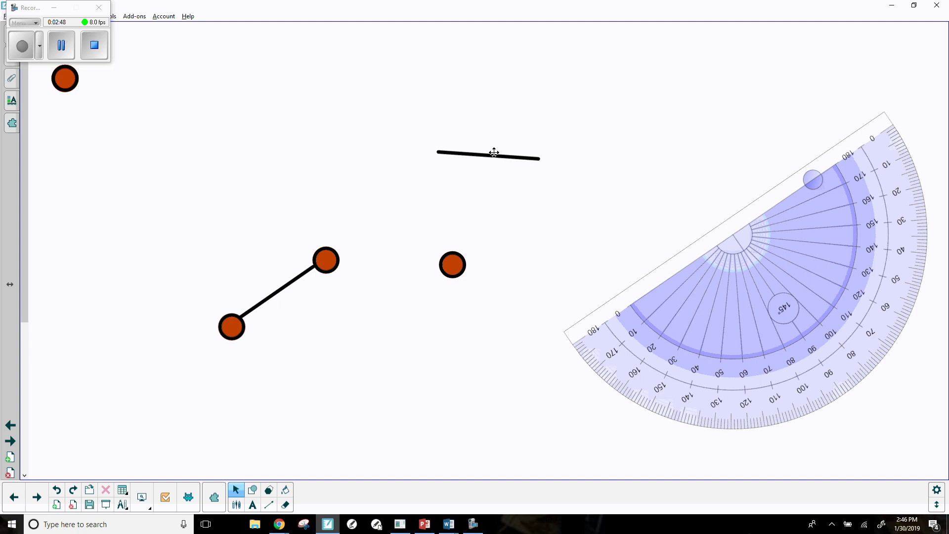
left_click_drag(452, 264, 500, 98)
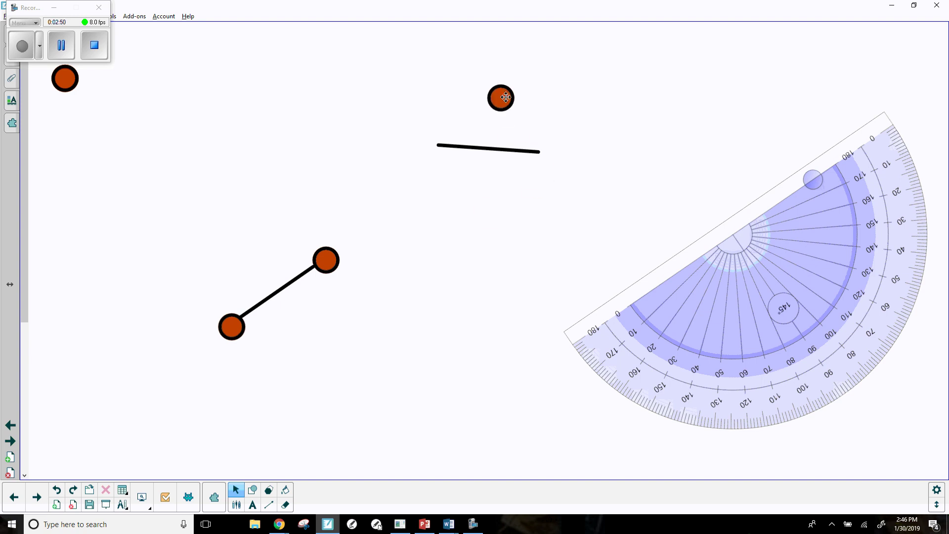
left_click(272, 505)
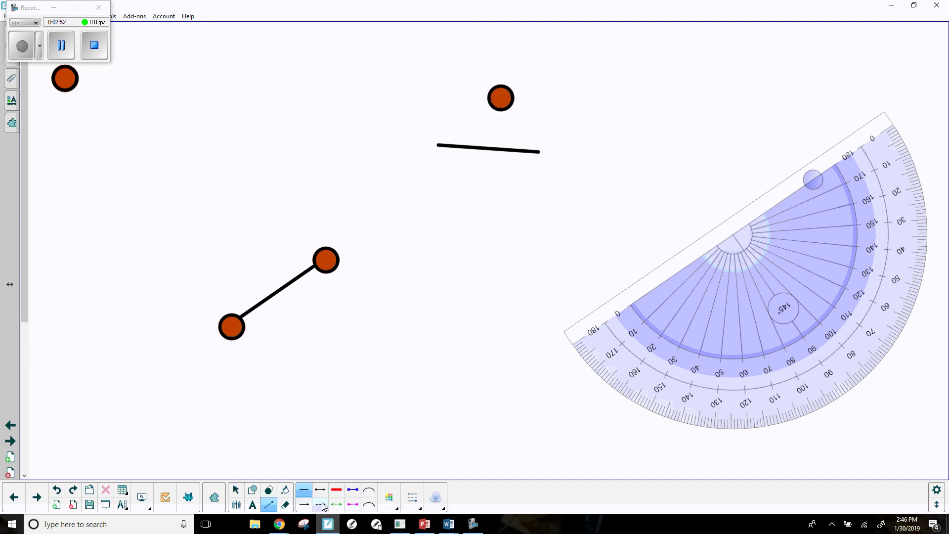
left_click(413, 497)
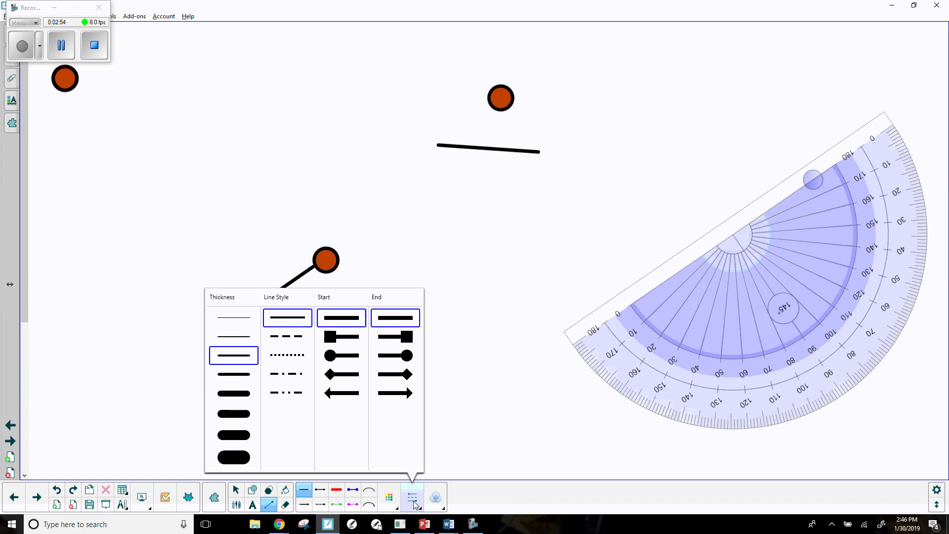
left_click(286, 336)
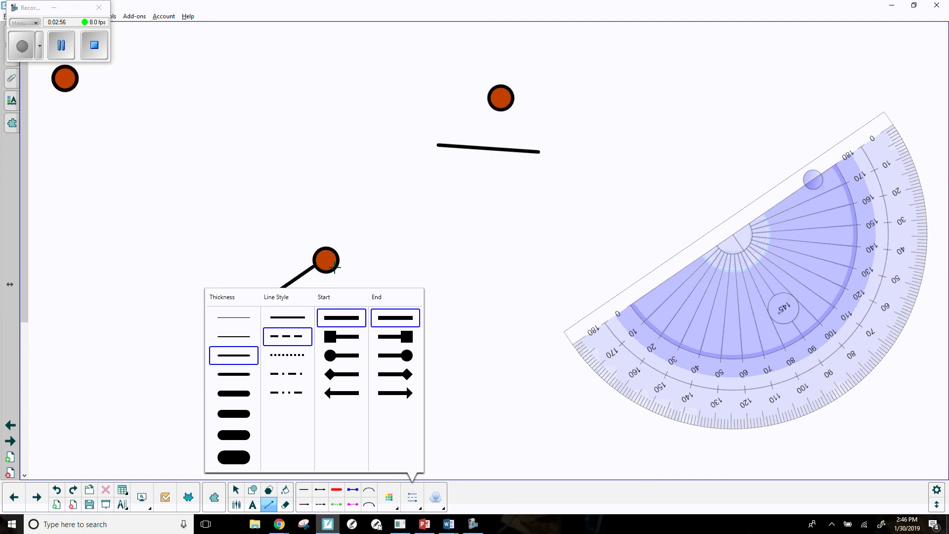
left_click_drag(338, 266, 412, 322)
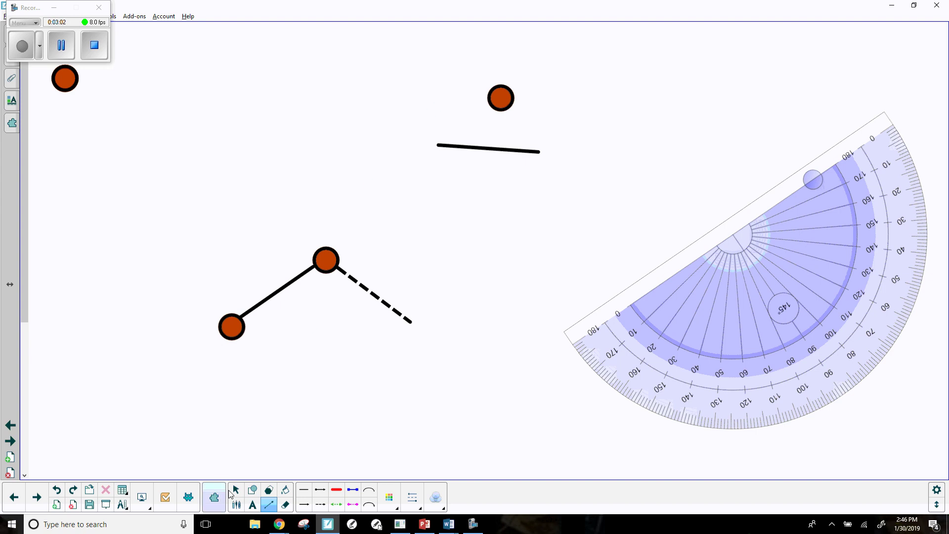
left_click(236, 490)
left_click_drag(501, 97, 417, 325)
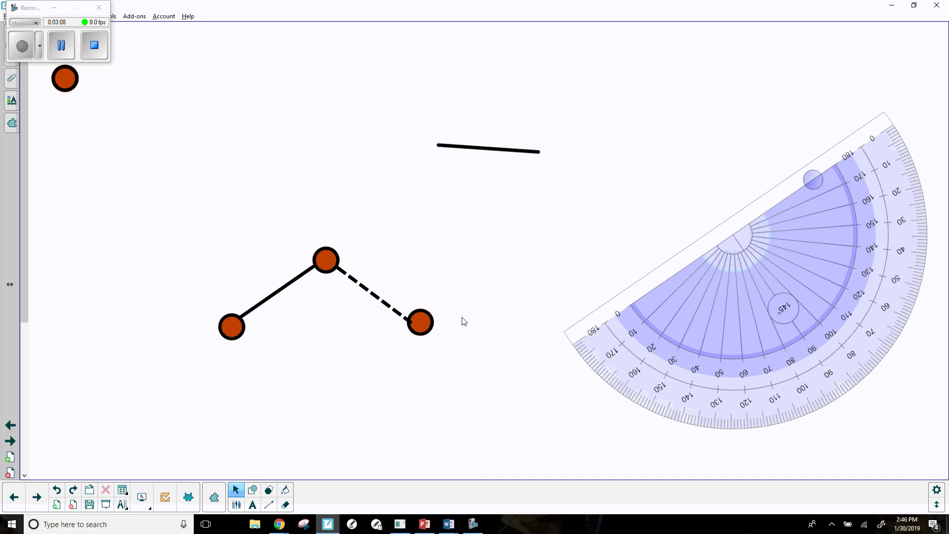
Step: Draw a narrow triangle wedge with its apex at the central atom and fill it orange
left_click(268, 494)
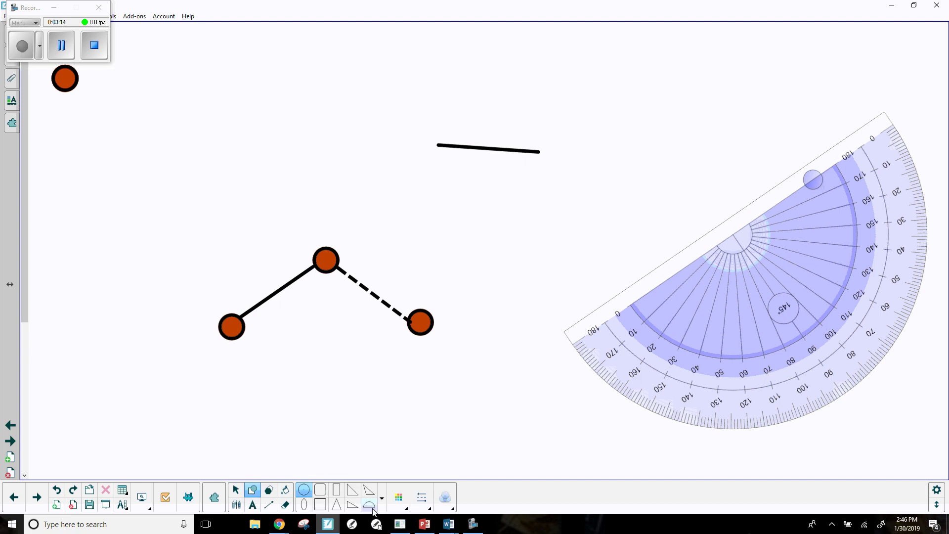
left_click(336, 505)
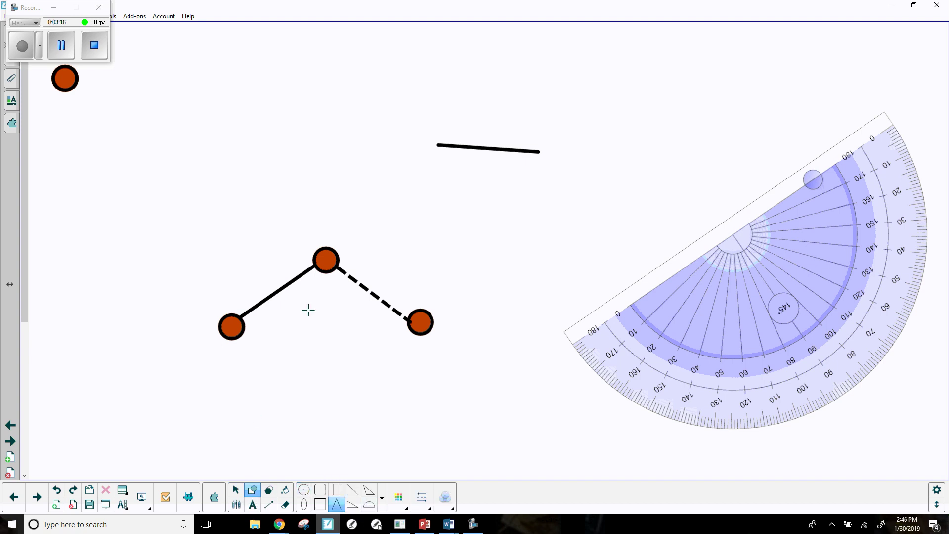
left_click_drag(326, 273, 314, 353)
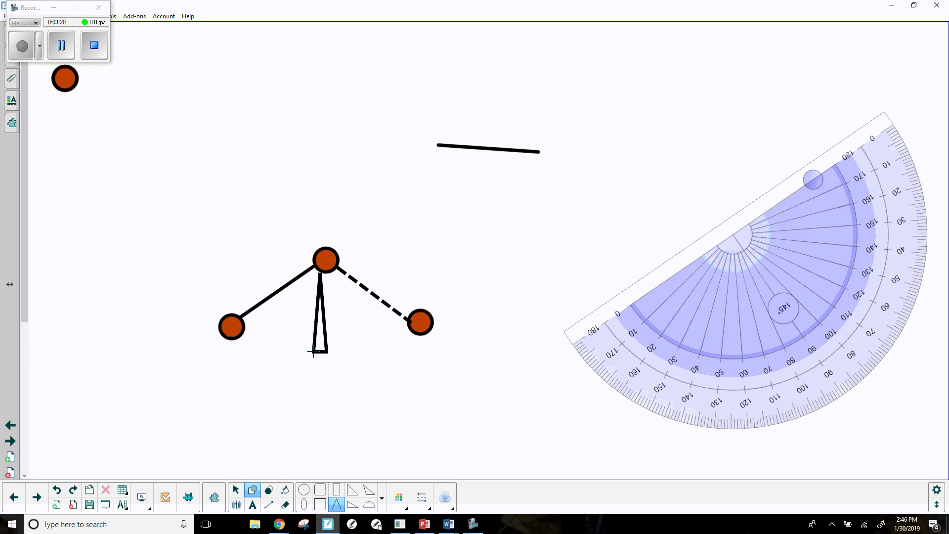
left_click(236, 490)
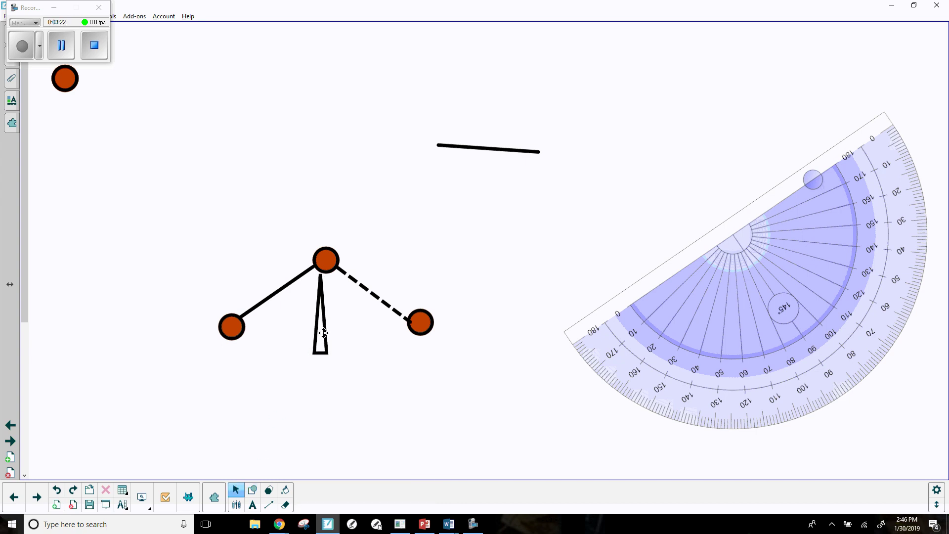
left_click_drag(324, 334, 331, 330)
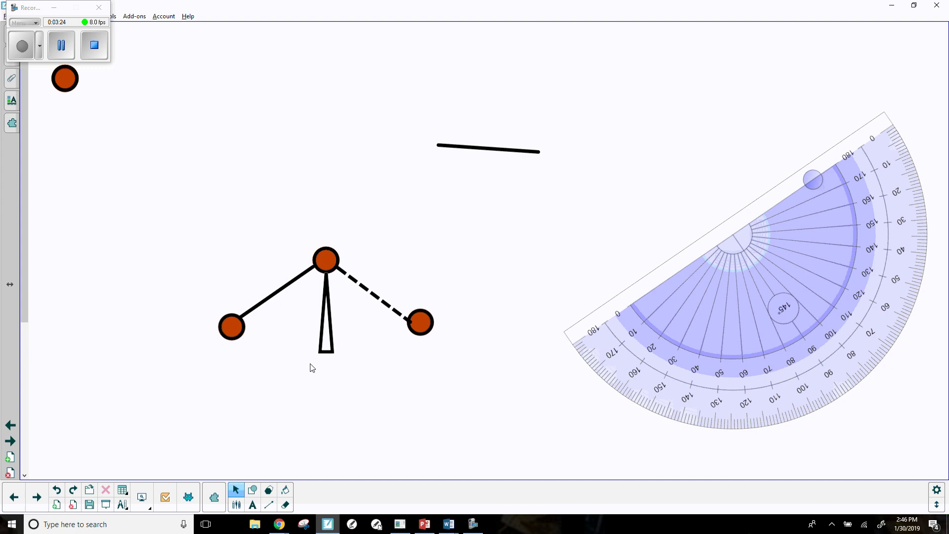
left_click(286, 489)
left_click(328, 330)
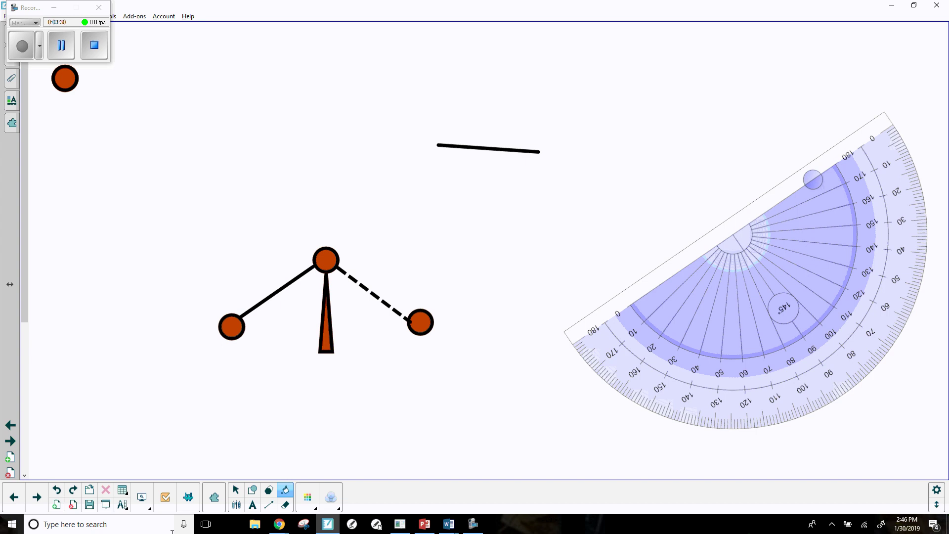
left_click(237, 491)
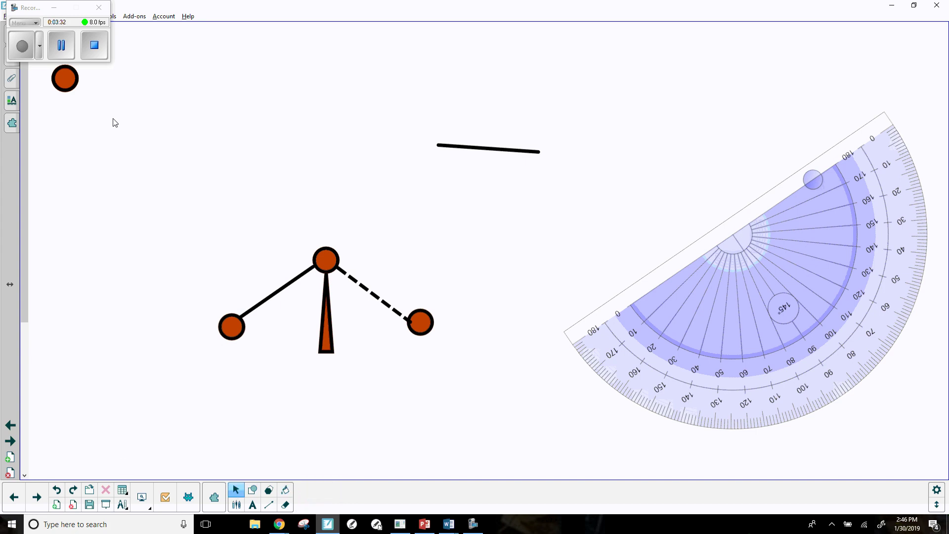
Step: Drag a copy of the orange atom onto the wedge's bottom tip
left_click_drag(66, 81, 326, 369)
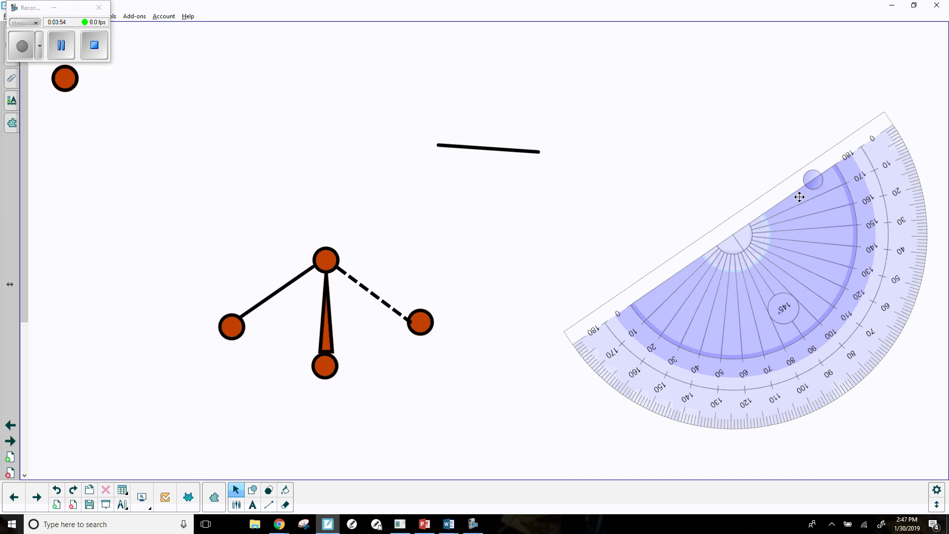
Step: Measure the roughly 95° angle between the wedge and dashed bonds, then move the protractor right
mouse_move(802, 242)
left_mouse_down()
mouse_move(642, 284)
mouse_move(395, 264)
left_mouse_up()
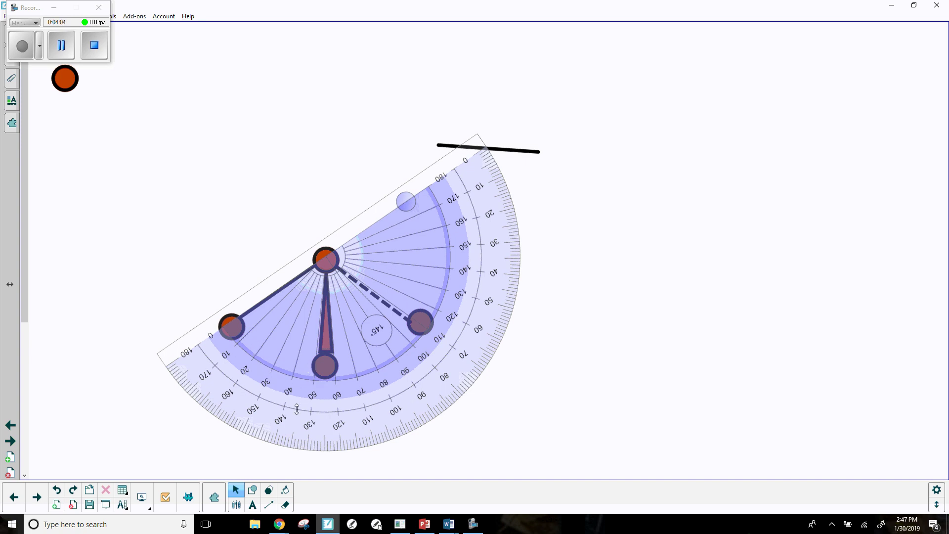
mouse_move(289, 423)
left_mouse_down()
mouse_move(416, 427)
mouse_move(454, 413)
left_mouse_up()
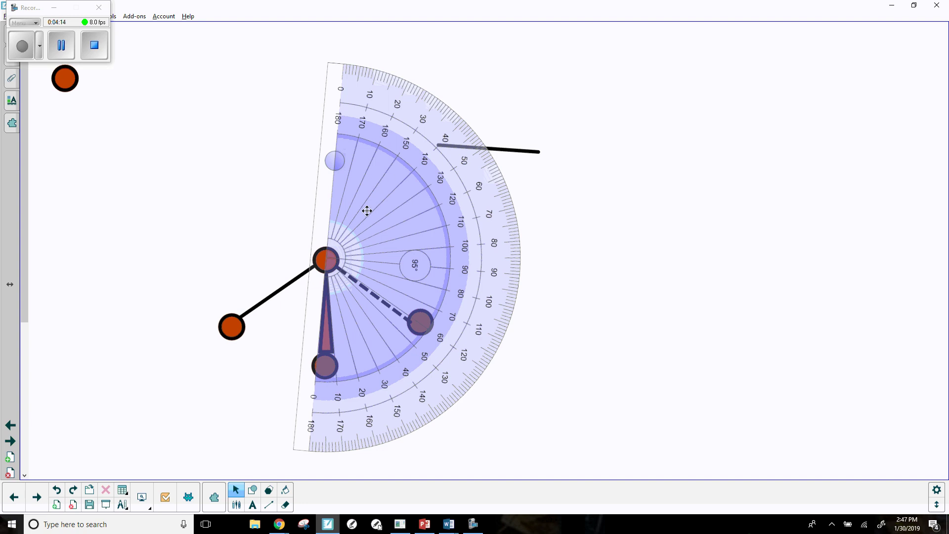
left_click_drag(366, 212, 685, 223)
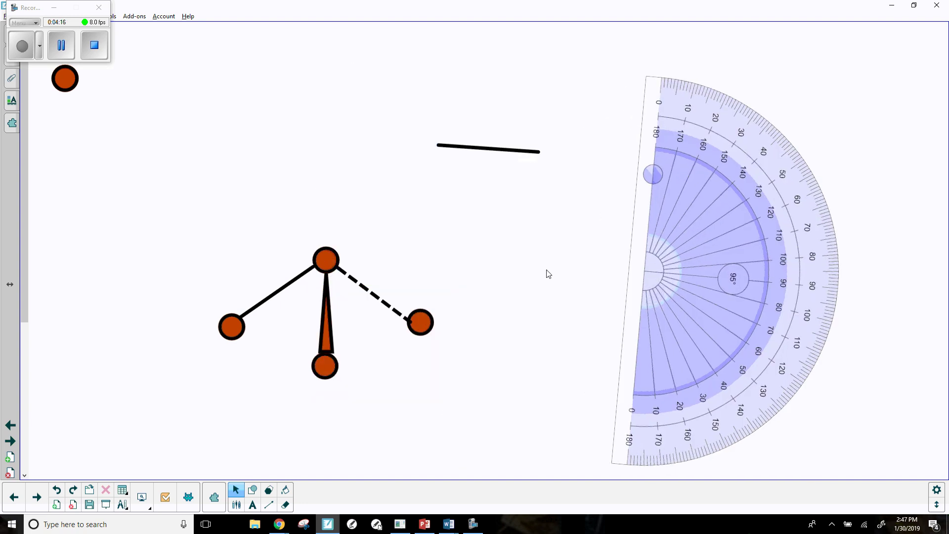